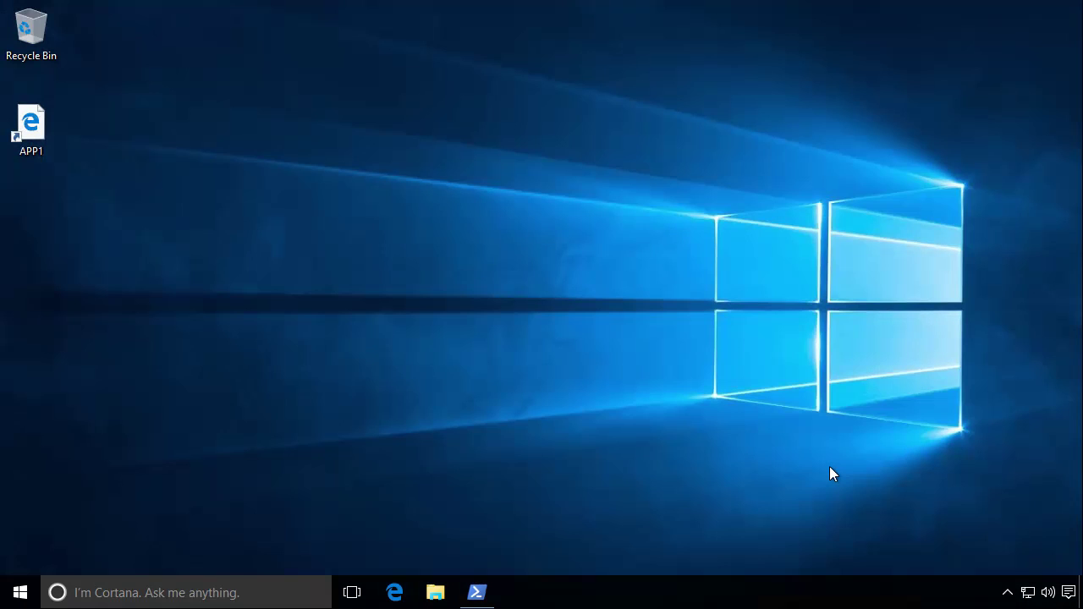
pyautogui.click(476, 592)
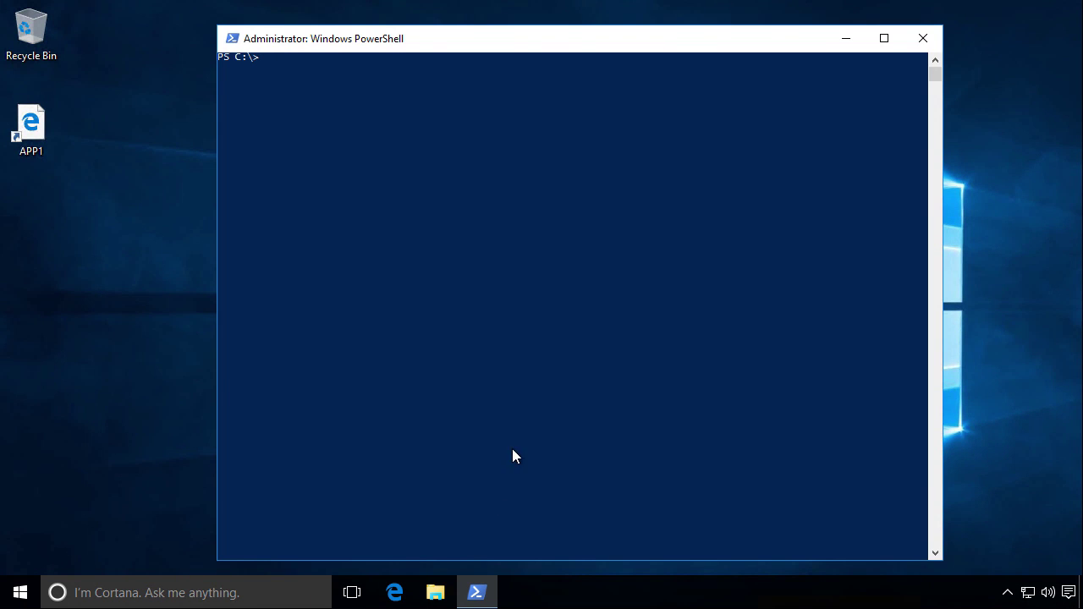
pyautogui.write('ipconfig')
pyautogui.press('Return')
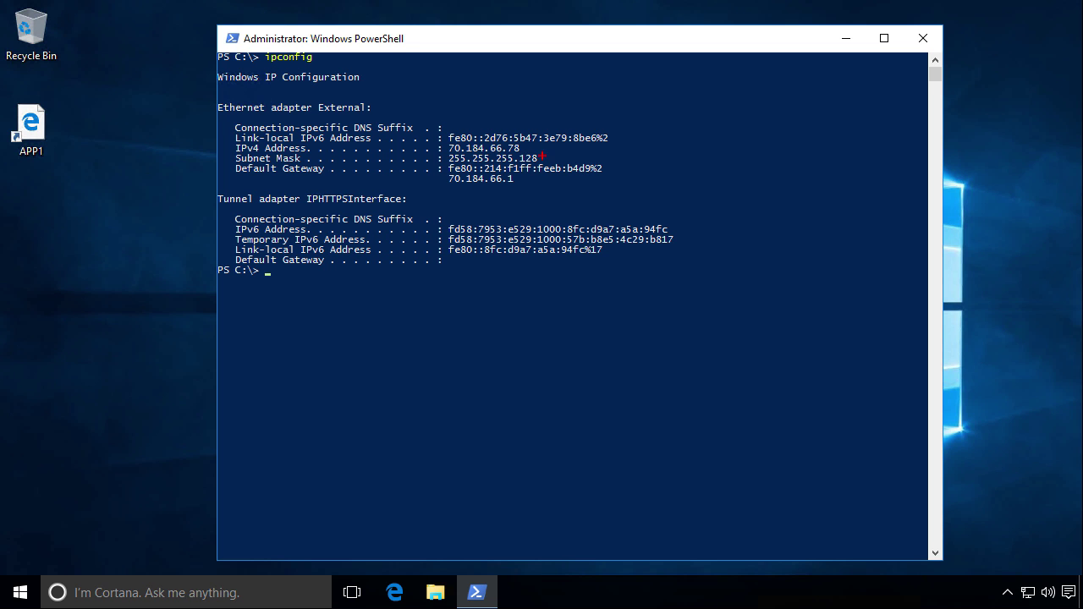
pyautogui.moveTo(531, 149); pyautogui.dragTo(576, 149)
pyautogui.press('Escape')
# - Open the DirectAccess status page from the VPN quick action and highlight site US West
pyautogui.click(844, 38)
pyautogui.click(1069, 593)
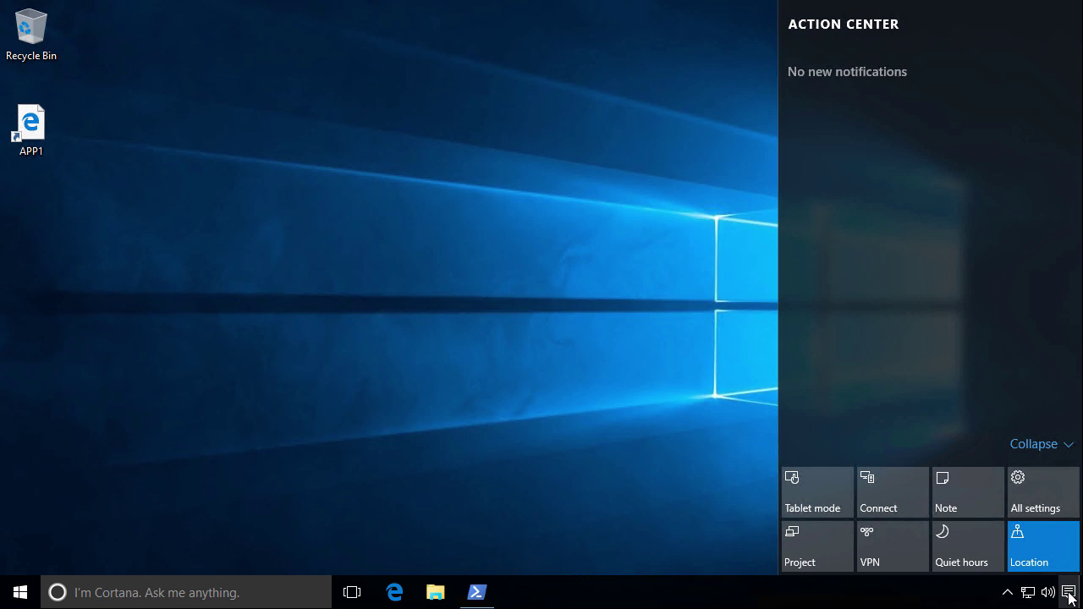
pyautogui.click(911, 543)
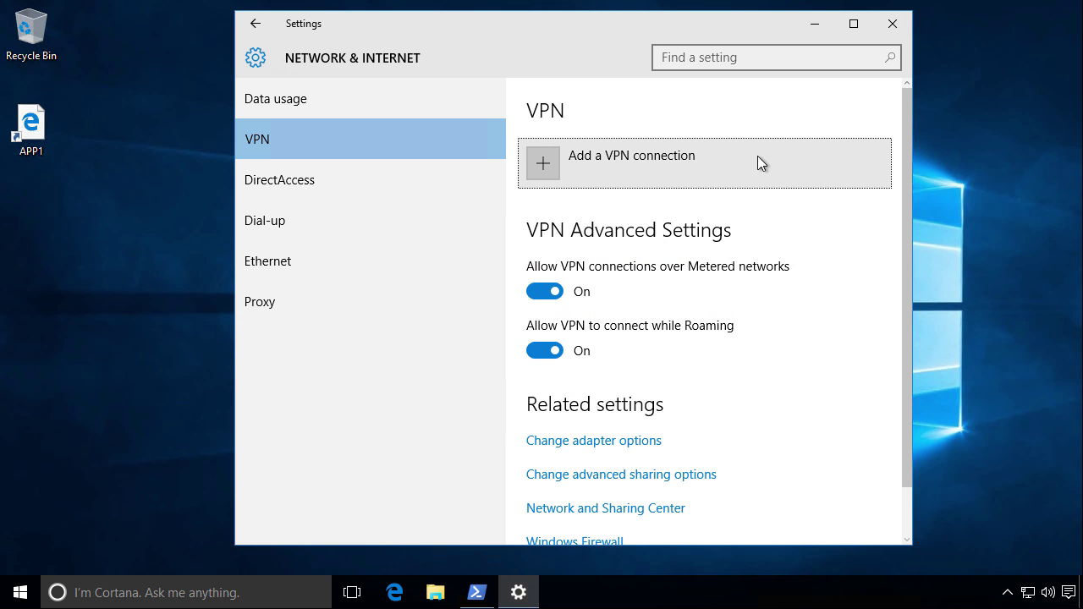
pyautogui.click(378, 182)
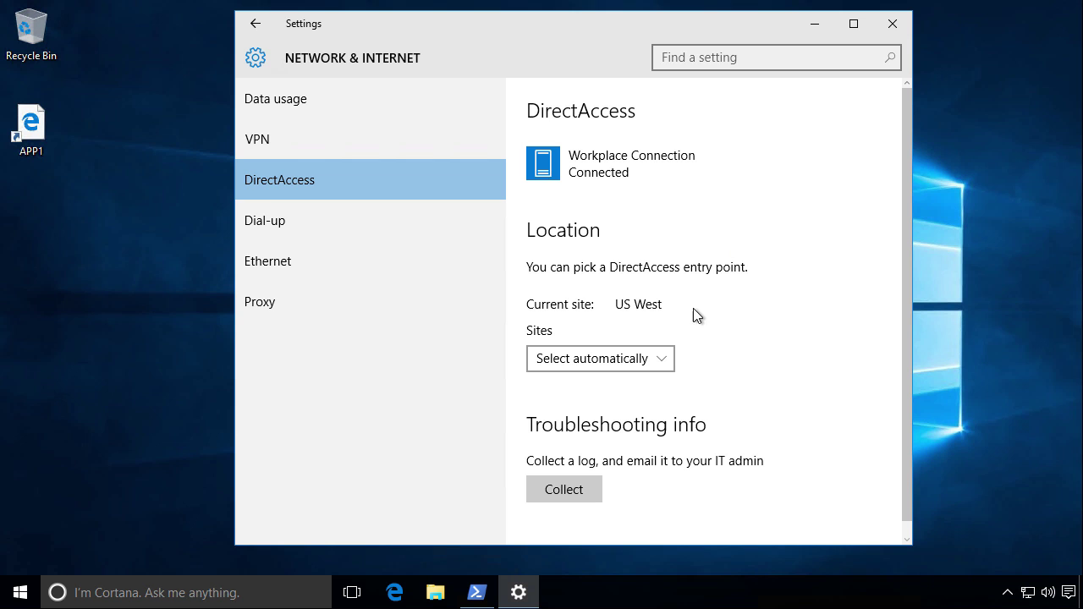
pyautogui.moveTo(677, 306); pyautogui.dragTo(730, 306)
pyautogui.press('Escape')
# - Launch the APP1 intranet shortcut in Edge, highlight the app1 address, then minimize Edge
pyautogui.click(812, 26)
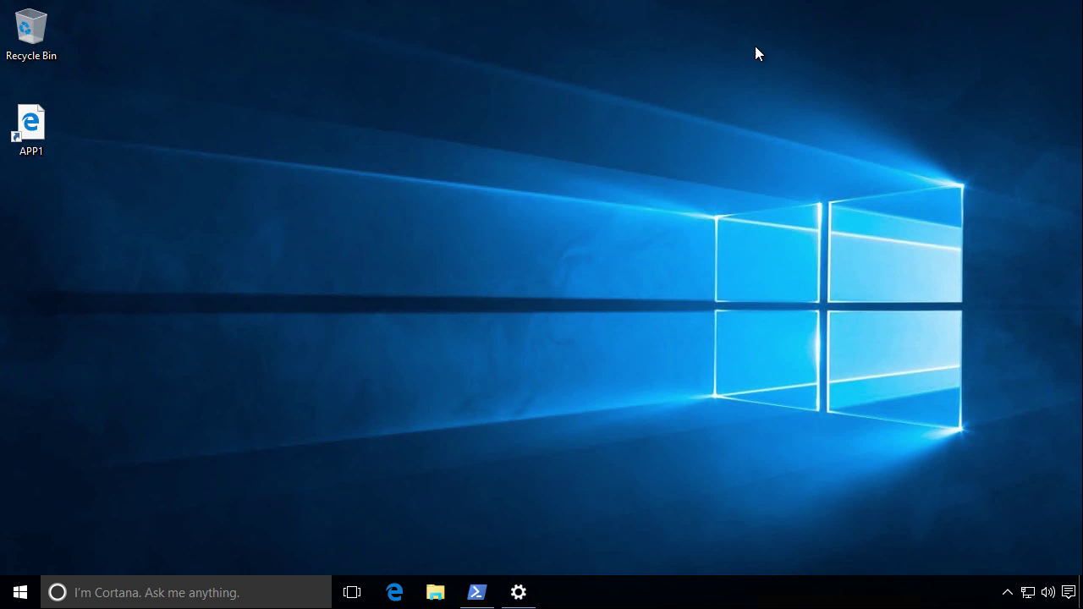
pyautogui.doubleClick(33, 139)
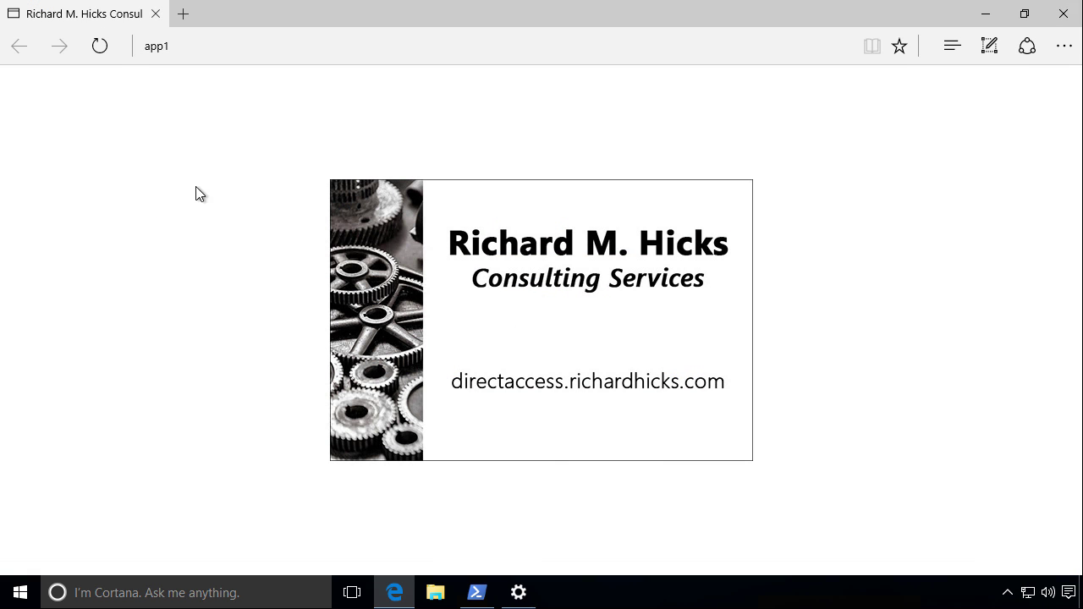
pyautogui.moveTo(175, 58); pyautogui.dragTo(220, 100)
pyautogui.press('Escape')
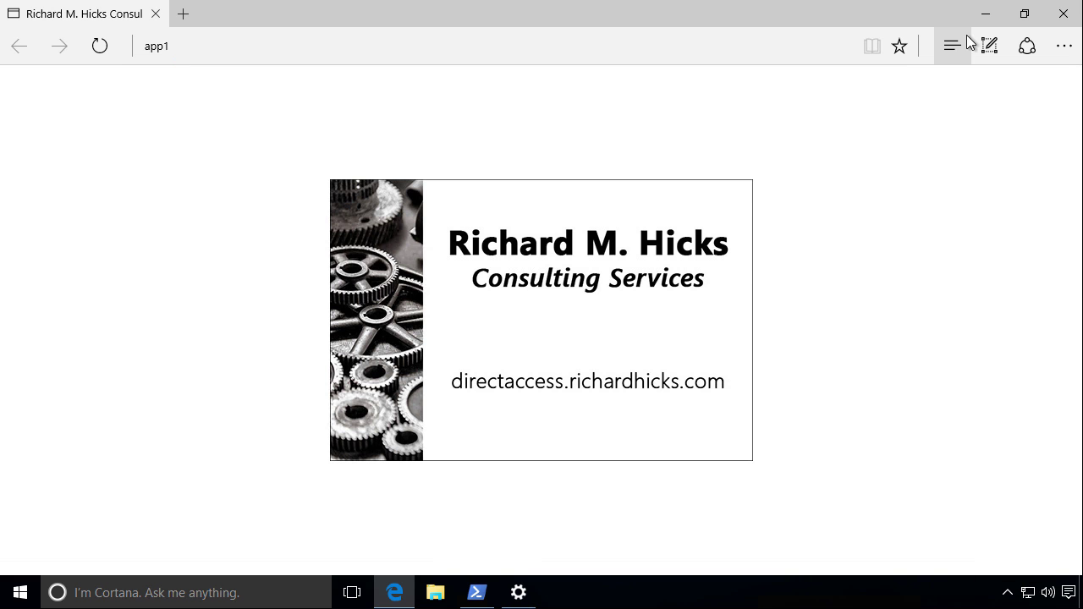
pyautogui.click(985, 10)
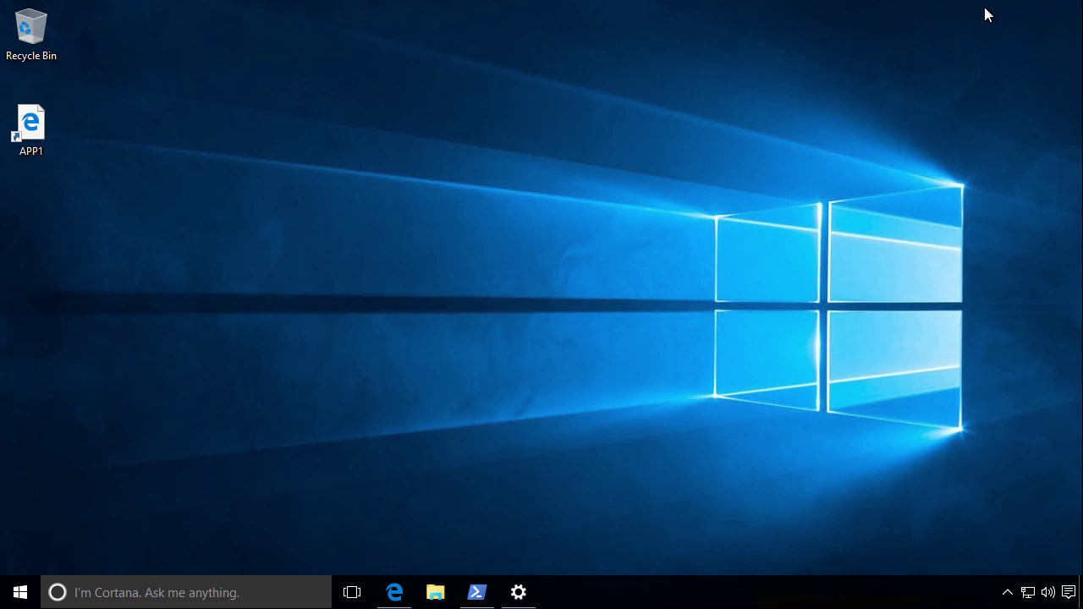
# - Open the H: network drive (\\app1\home) from This PC in File Explorer
pyautogui.click(435, 593)
pyautogui.click(275, 273)
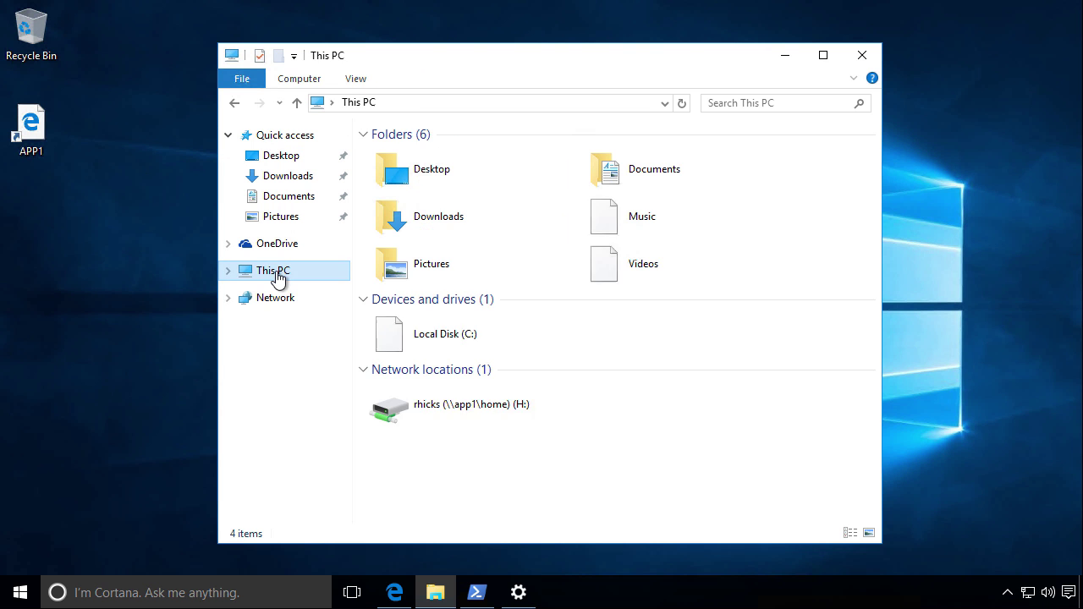
pyautogui.doubleClick(511, 406)
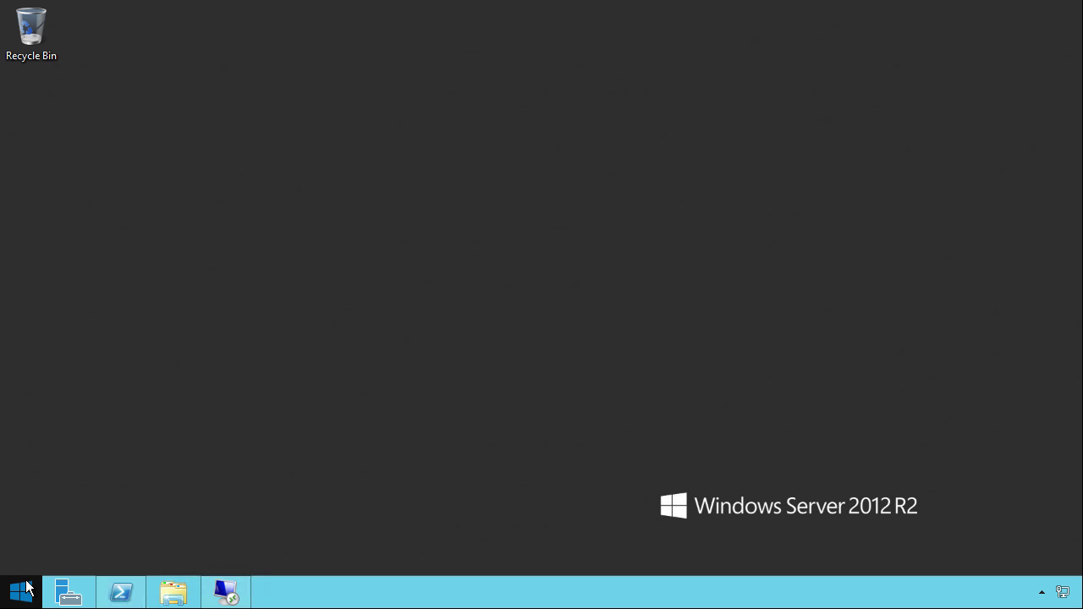
# - Launch Computer Management and connect it to the remote computer client1
pyautogui.rightClick(27, 587)
pyautogui.click(168, 397)
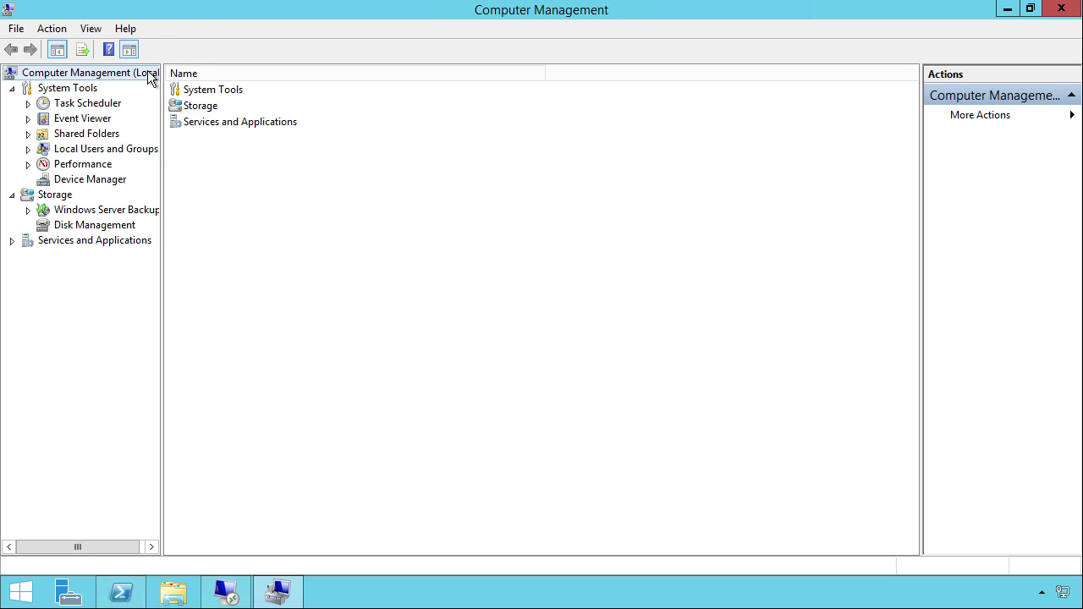
pyautogui.rightClick(142, 72)
pyautogui.click(176, 85)
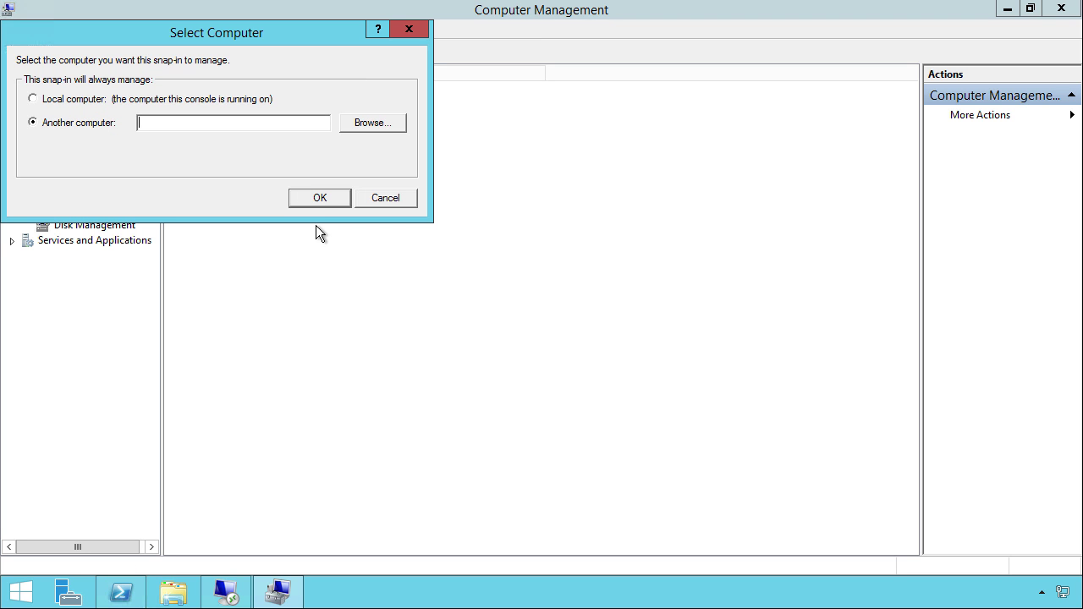
pyautogui.write('client1')
pyautogui.press('Return')
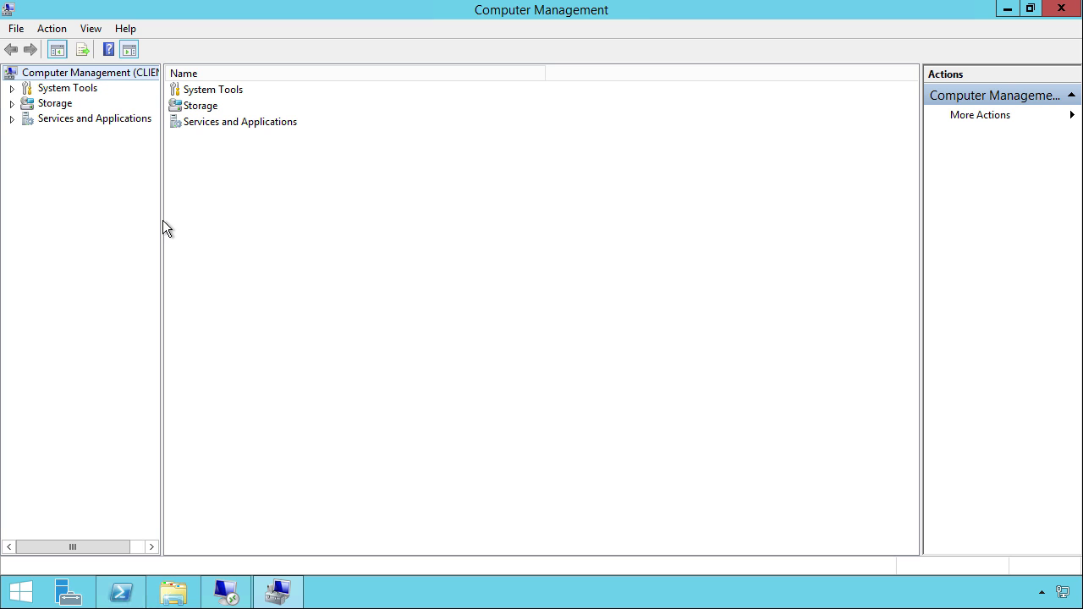
pyautogui.moveTo(160, 220); pyautogui.dragTo(200, 219)
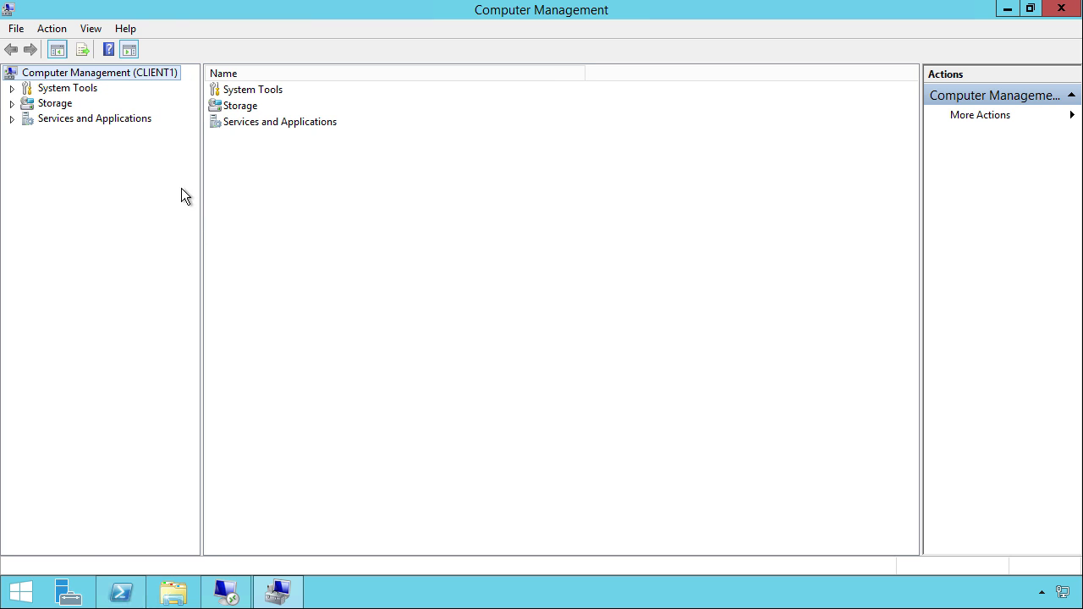
pyautogui.moveTo(155, 86); pyautogui.dragTo(176, 124)
# - Browse CLIENT1's Security log, Shared Folders, Local Users and Groups, Performance and Services
pyautogui.click(12, 89)
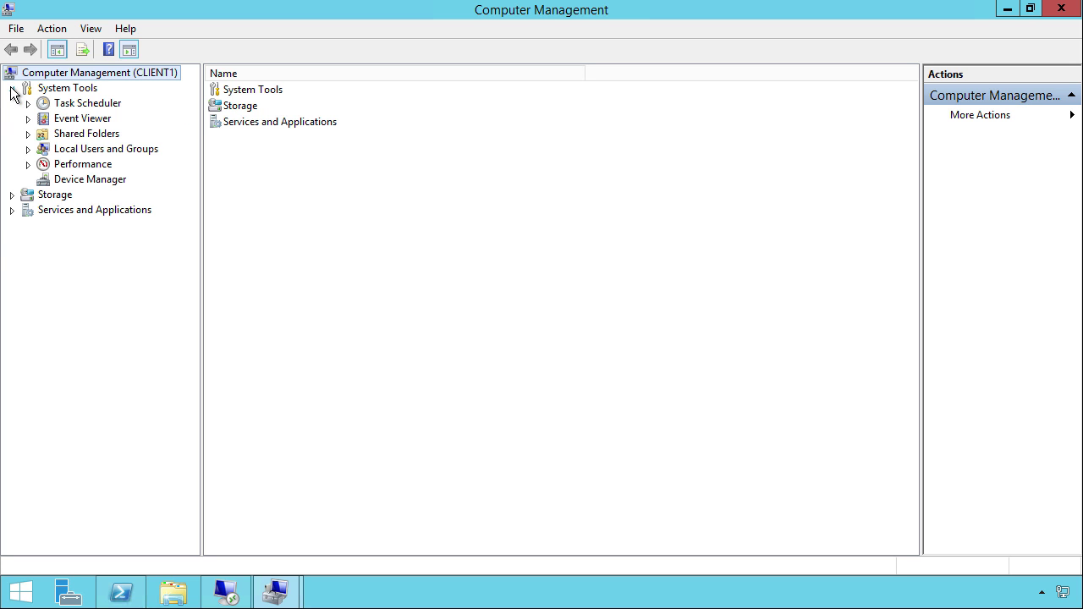
pyautogui.click(27, 118)
pyautogui.click(45, 149)
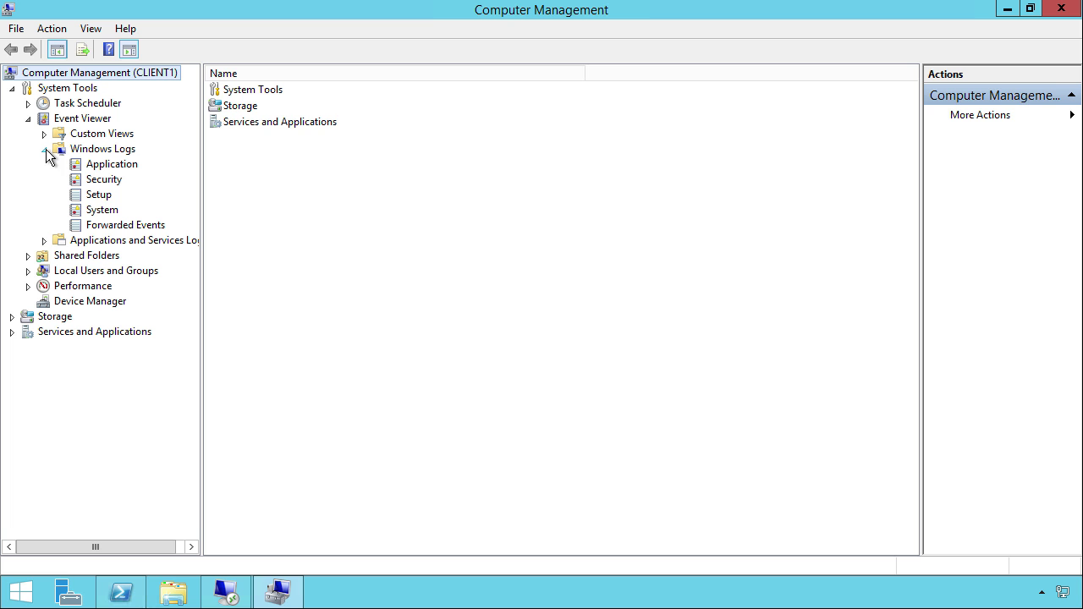
pyautogui.click(123, 179)
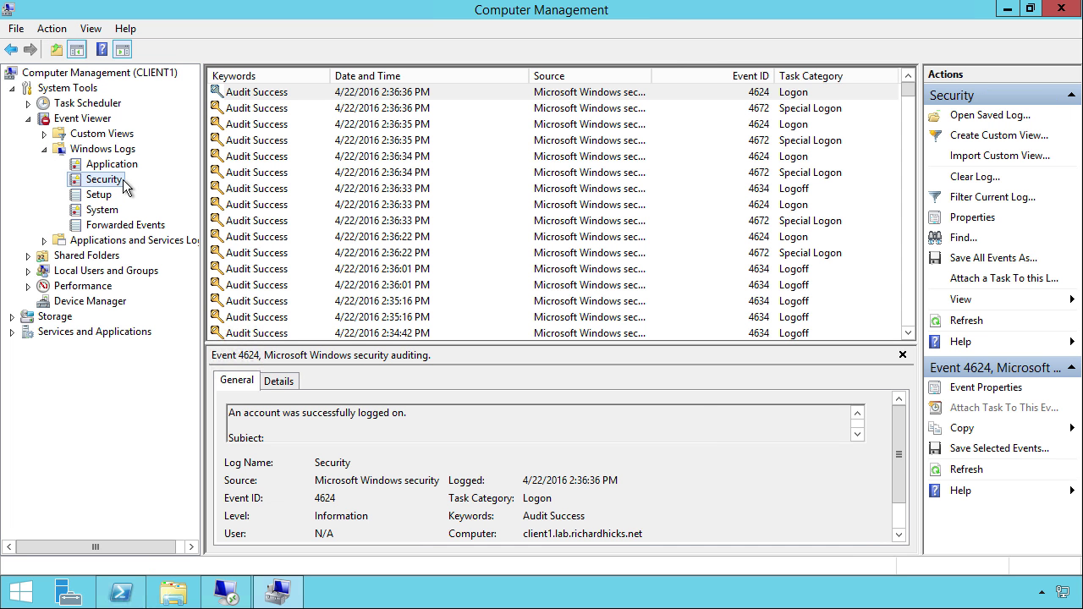
pyautogui.click(28, 255)
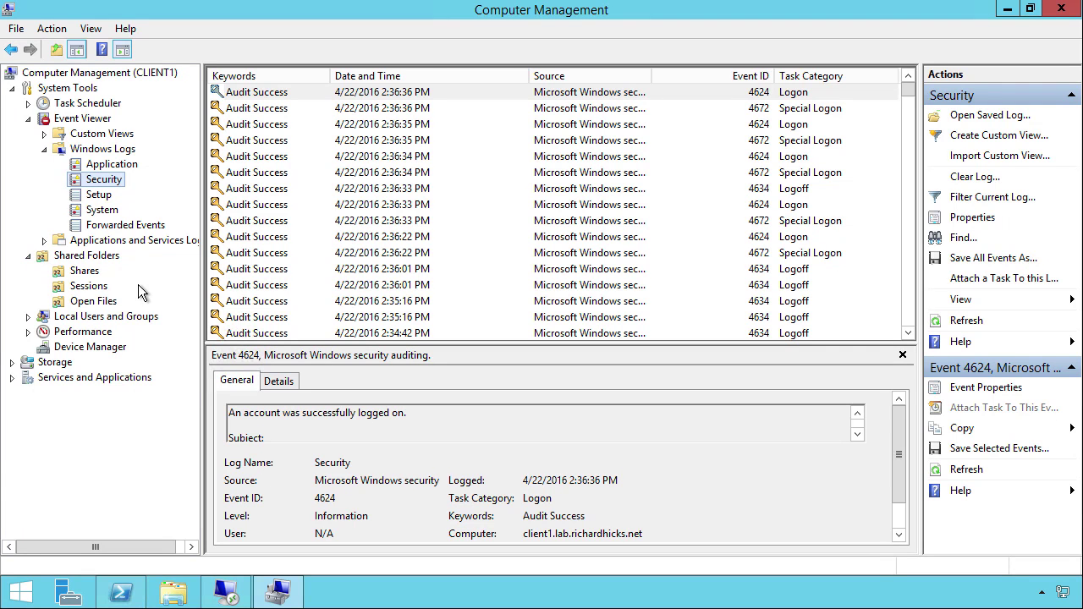
pyautogui.click(28, 316)
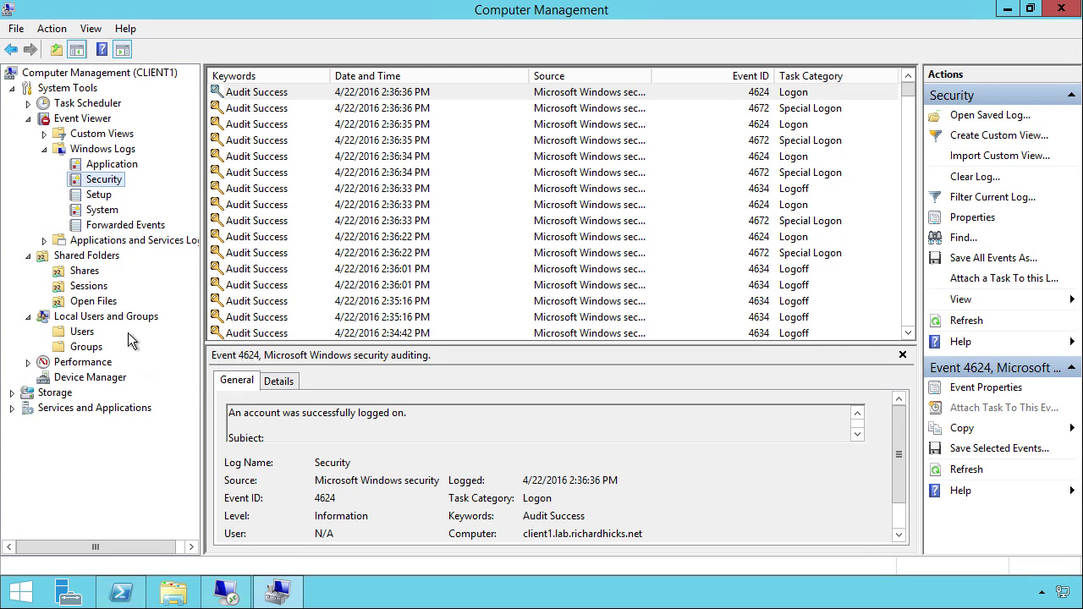
pyautogui.click(30, 363)
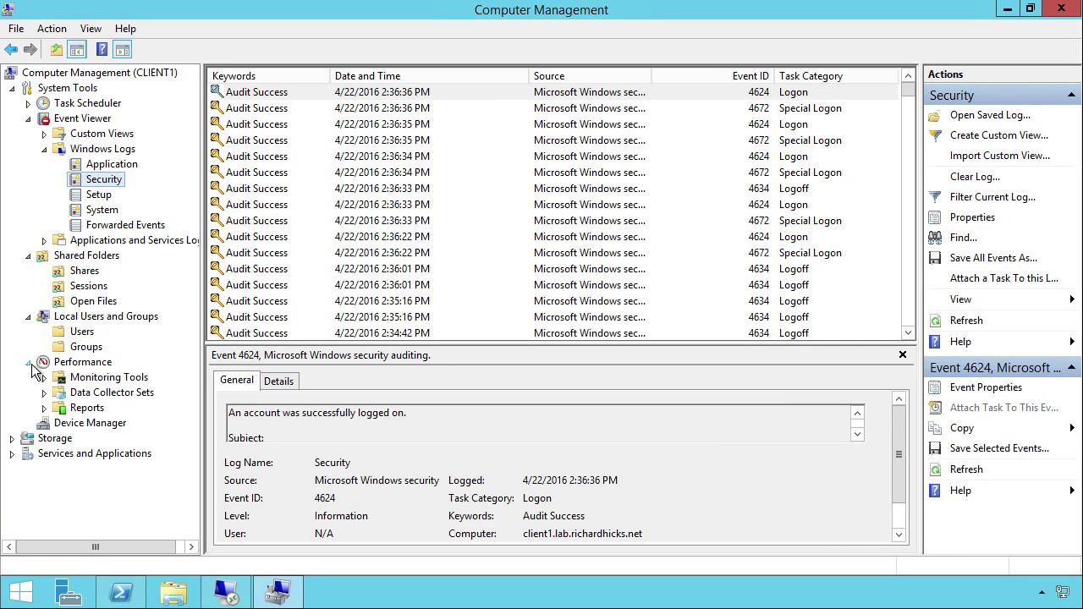
pyautogui.click(12, 454)
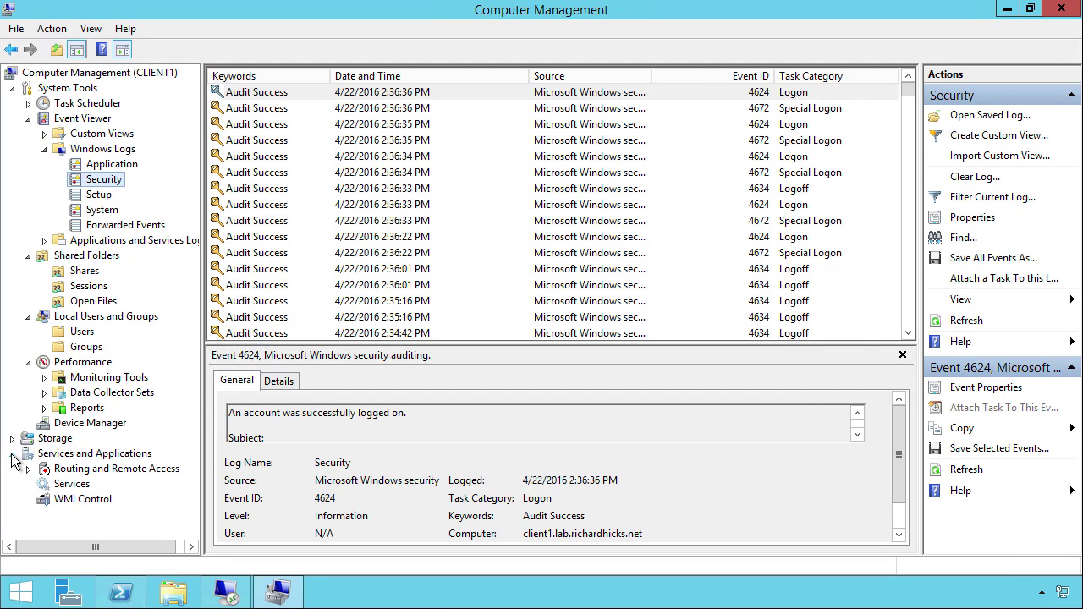
pyautogui.click(82, 487)
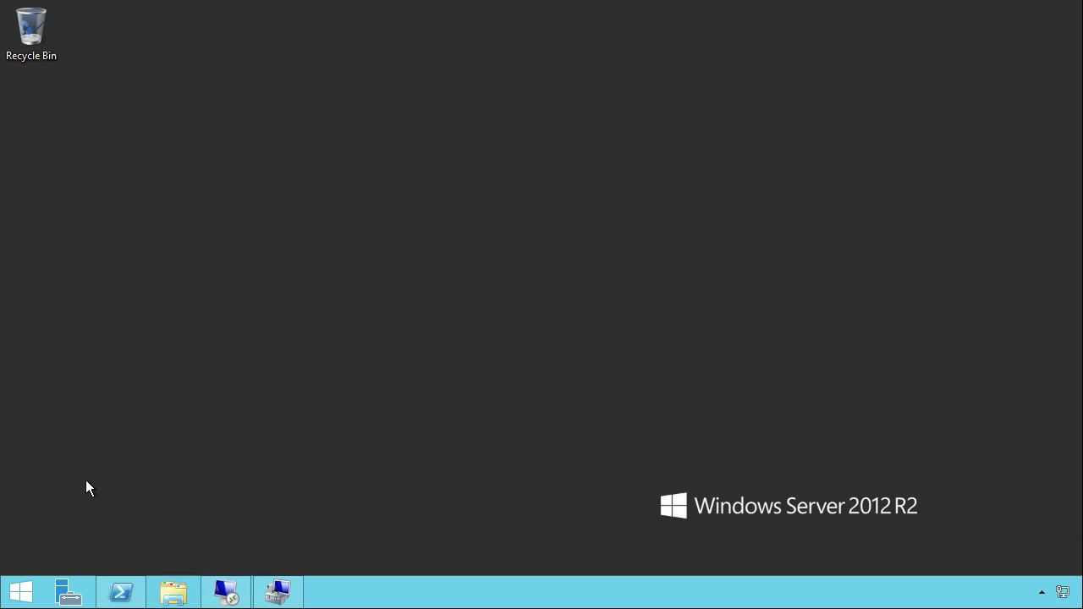
# - Browse to \\client1\c$ in File Explorer to list the client's system drive
pyautogui.click(178, 595)
pyautogui.hotkey('alt', 'd')
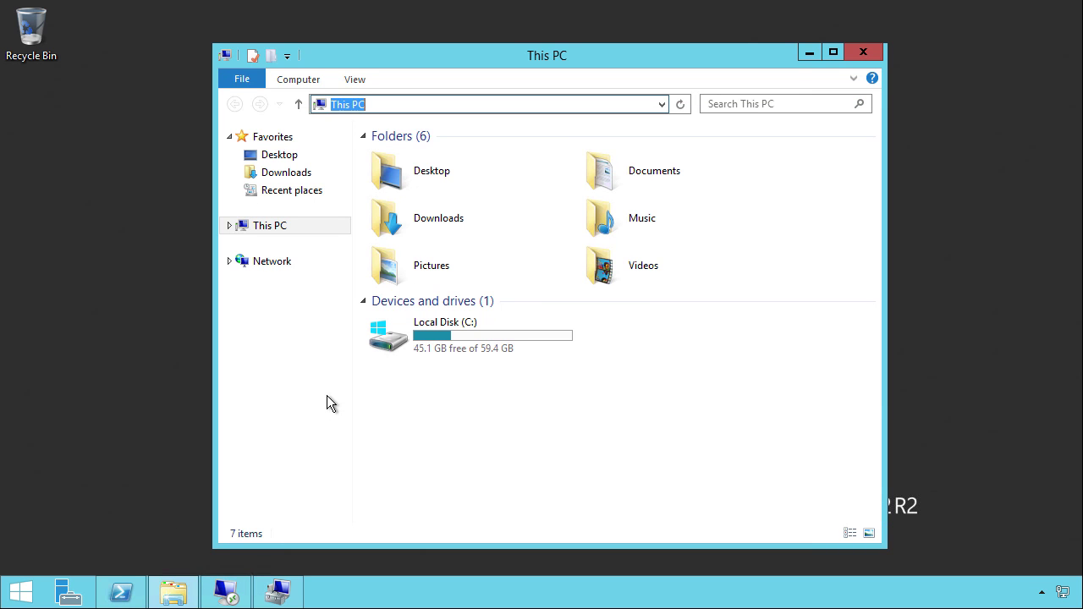
pyautogui.write('\\\\client1\\c$')
pyautogui.press('Return')
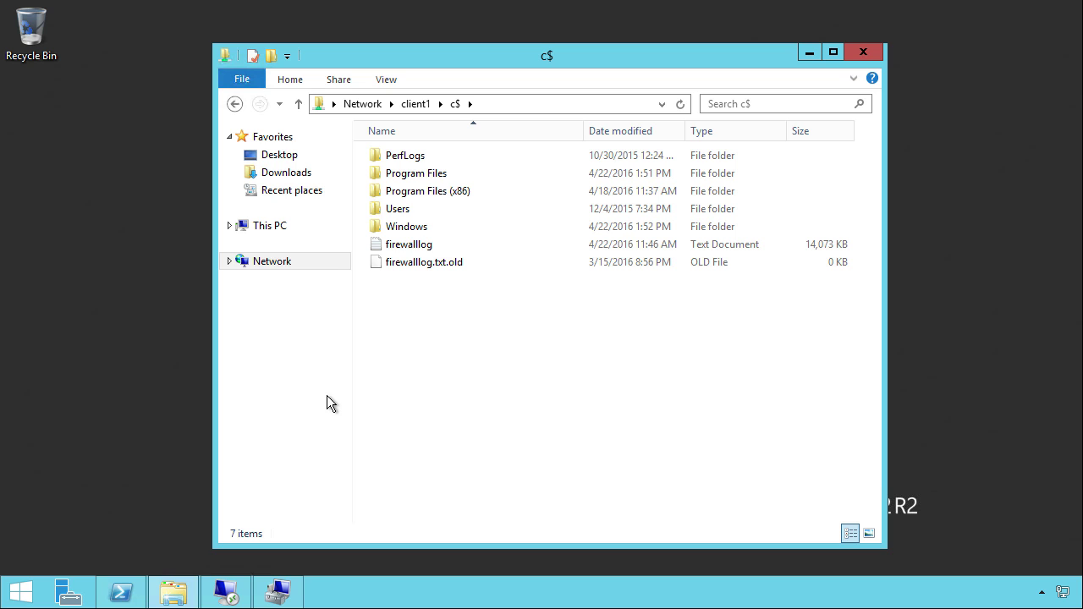
# - Start an Enter-PSSession remote session to client1 in PowerShell
pyautogui.press('super+d')
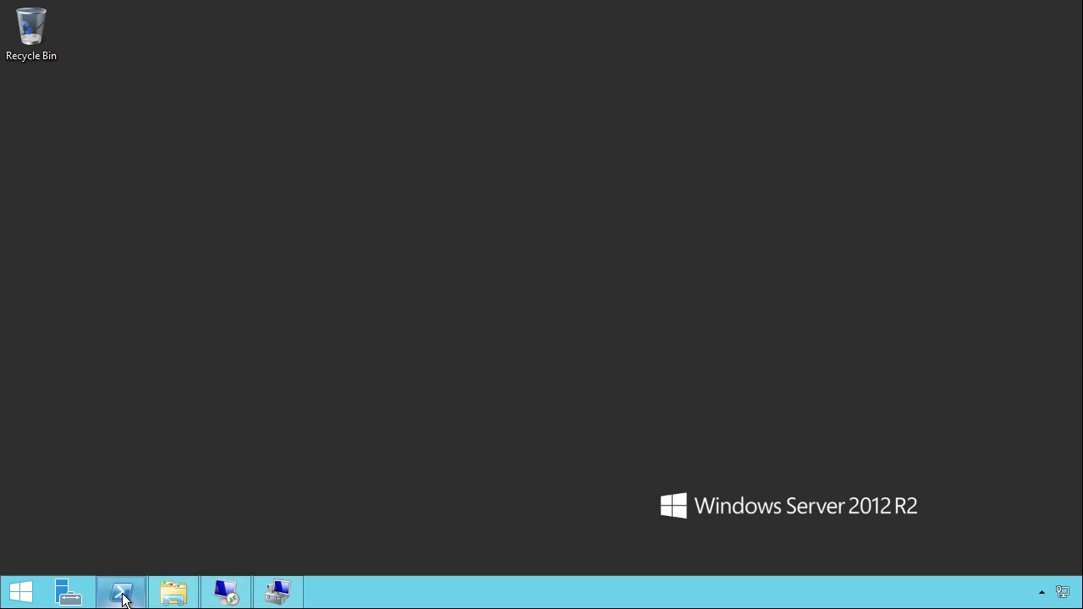
pyautogui.click(121, 593)
pyautogui.write('enter-ps')
pyautogui.press('Tab')
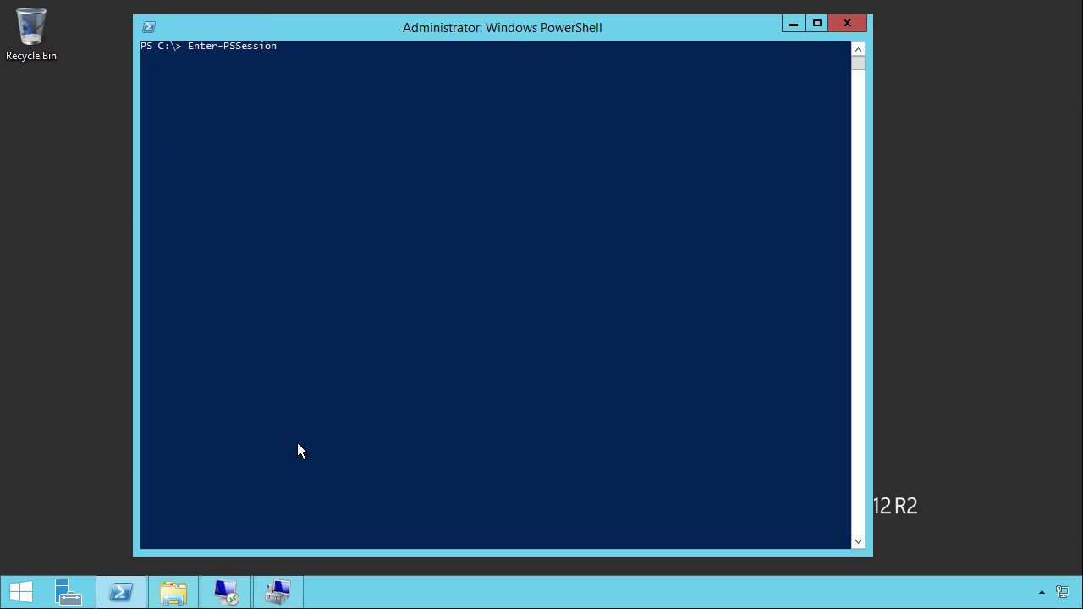
pyautogui.write('client1')
pyautogui.press('Return')
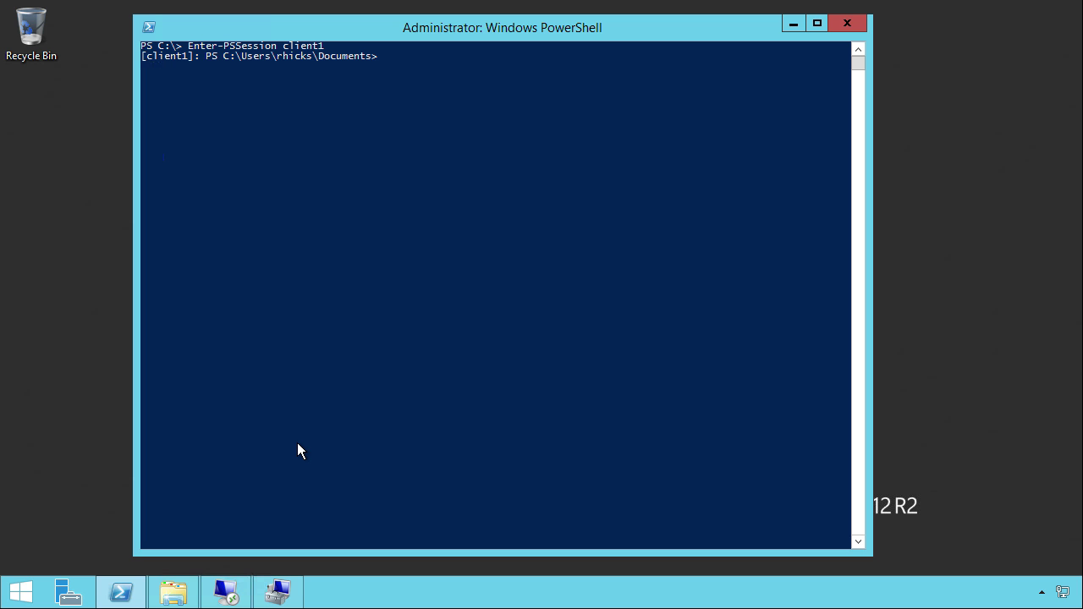
pyautogui.write('hostname')
pyautogui.press('Return')
pyautogui.write('ipconfig')
pyautogui.press('Return')
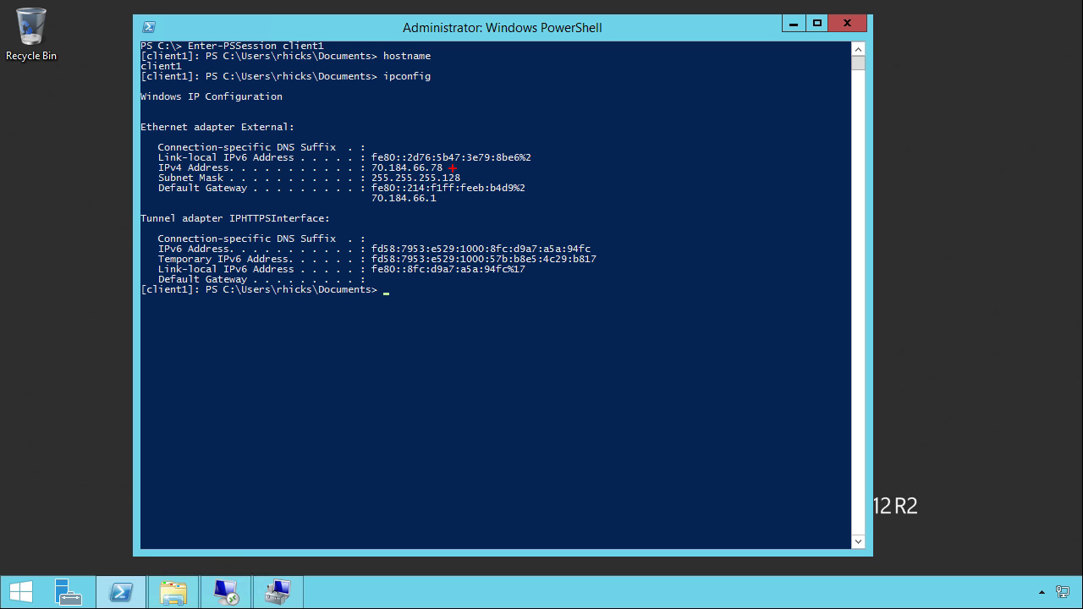
pyautogui.moveTo(453, 169); pyautogui.dragTo(483, 174)
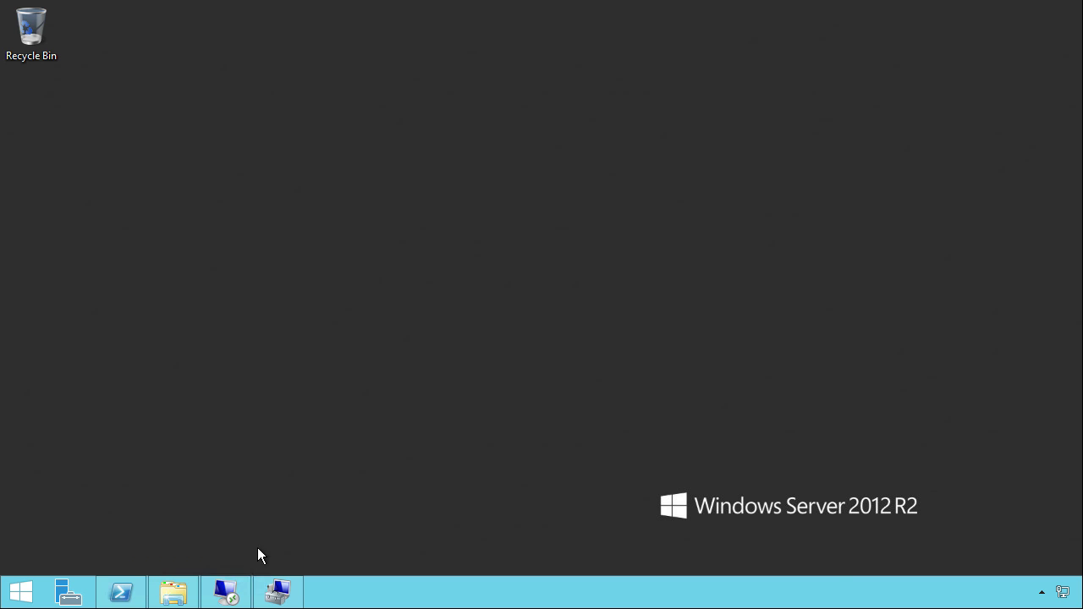
# - Start Remote Desktop Connection and enter client1 as the target computer
pyautogui.click(226, 592)
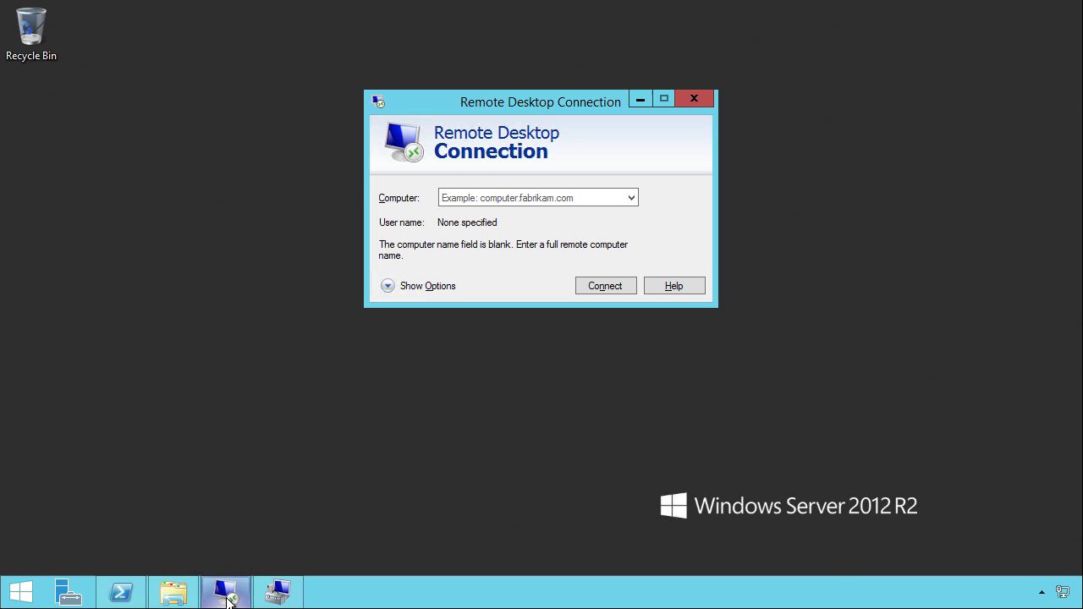
pyautogui.write('client1')
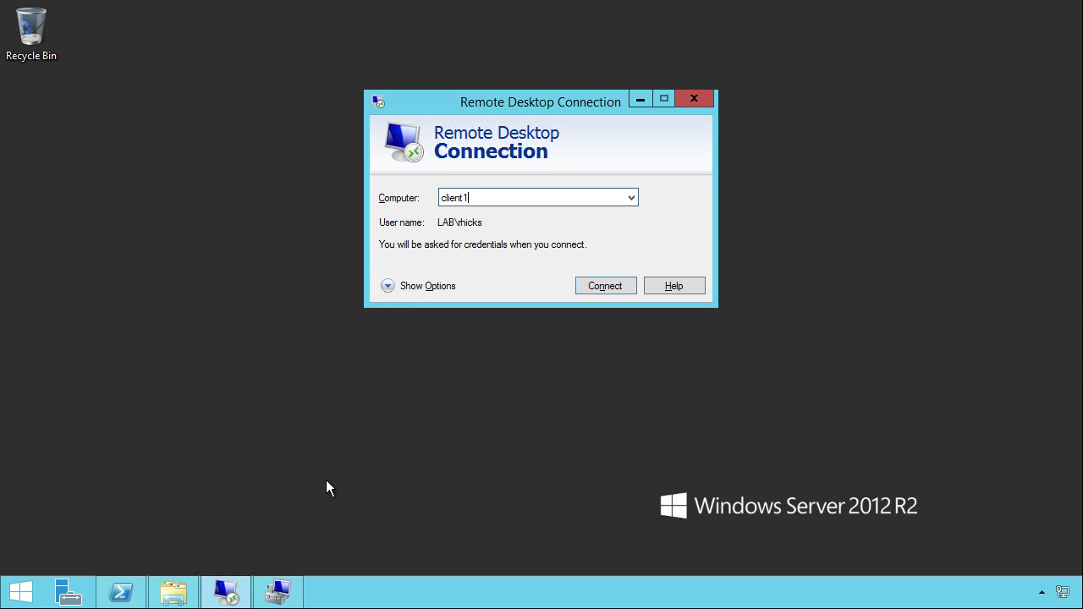